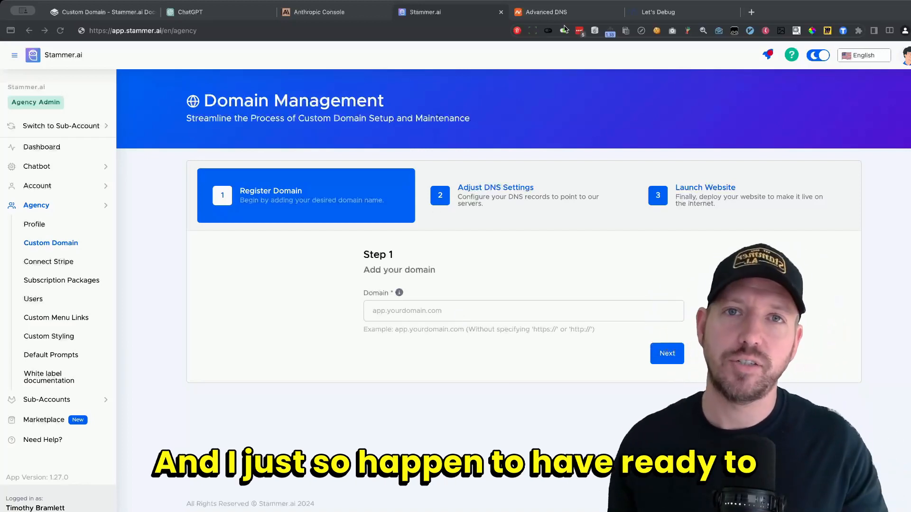
# - Check the botbuildr.net domain in Namecheap, and try to register app.botbuildr.net as the custom domain in Stammer.ai
pyautogui.click(565, 18)
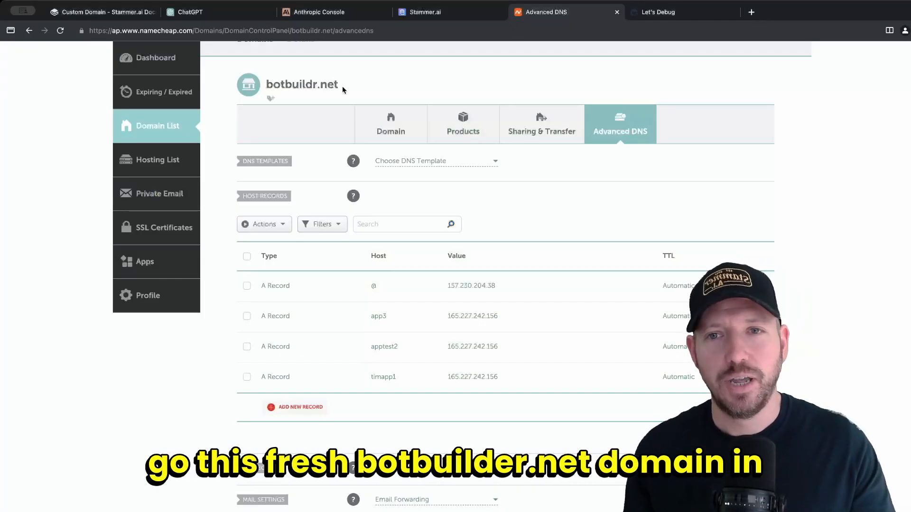
pyautogui.moveTo(343, 90); pyautogui.dragTo(269, 82)
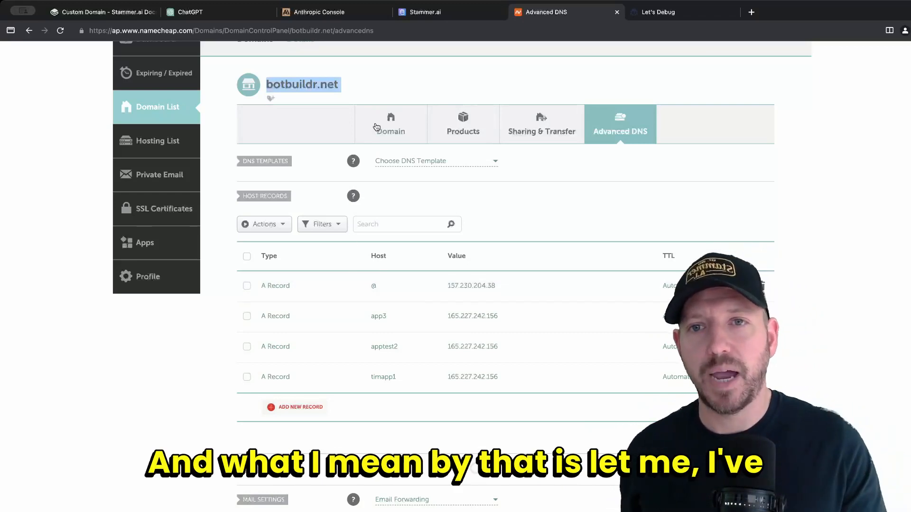
pyautogui.click(457, 14)
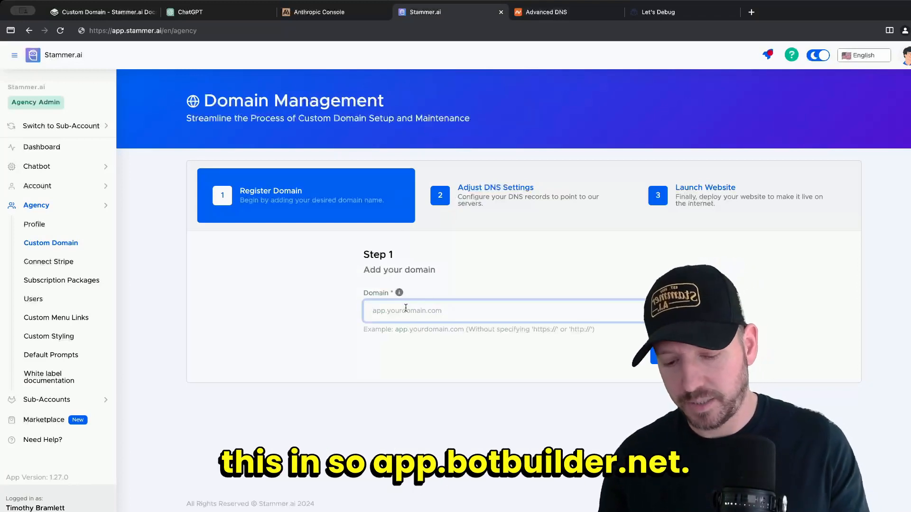
pyautogui.write('app')
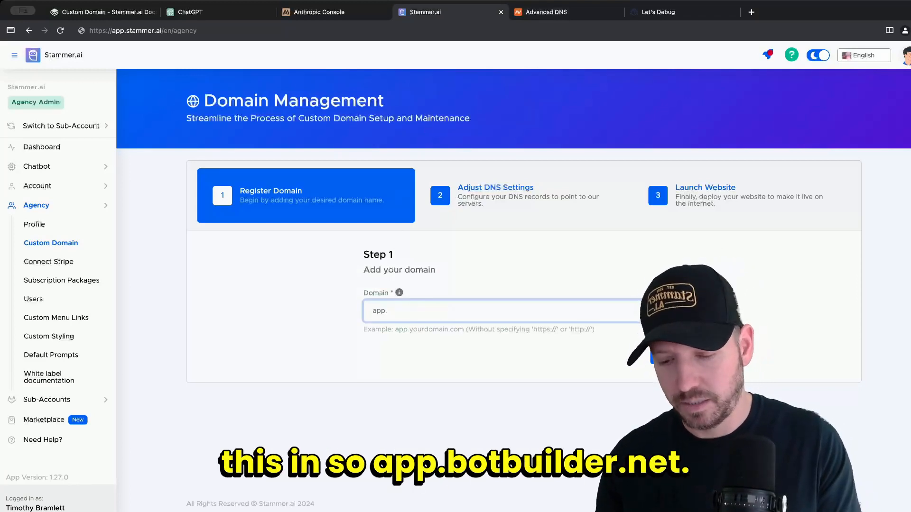
pyautogui.write('.botbuildr.net')
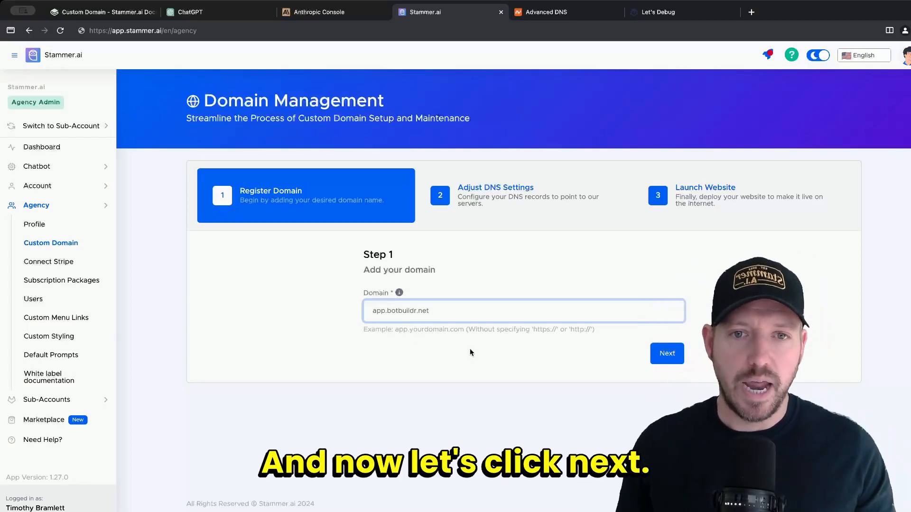
pyautogui.click(667, 353)
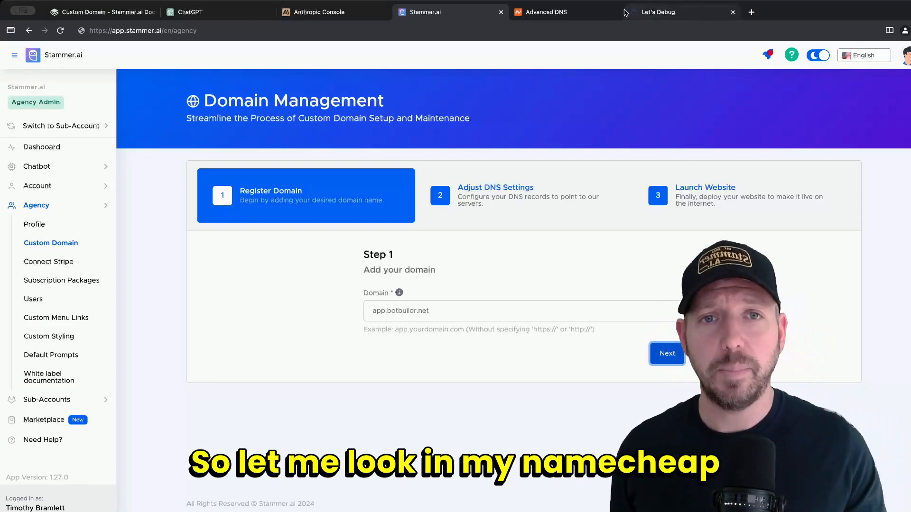
# - Check the existing host records in Namecheap, and try to register ai.botbuildr.net as the custom domain in Stammer.ai
pyautogui.click(572, 18)
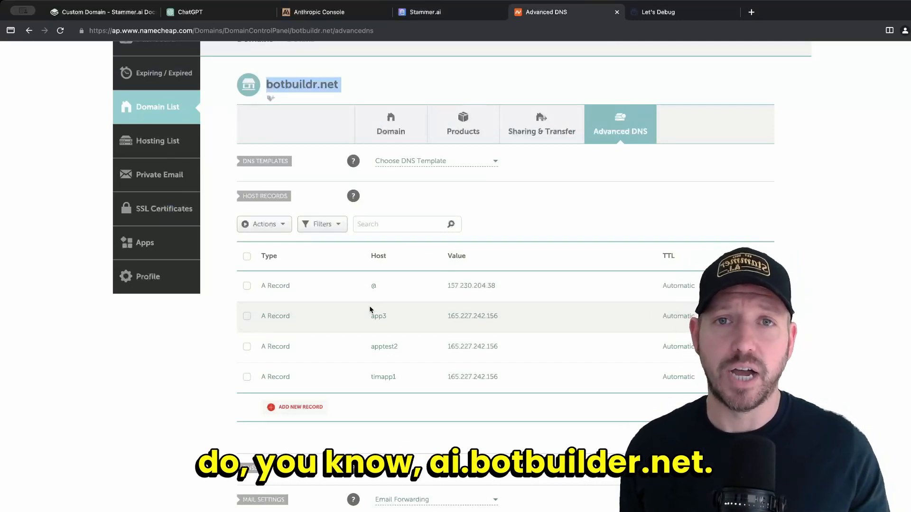
pyautogui.click(476, 13)
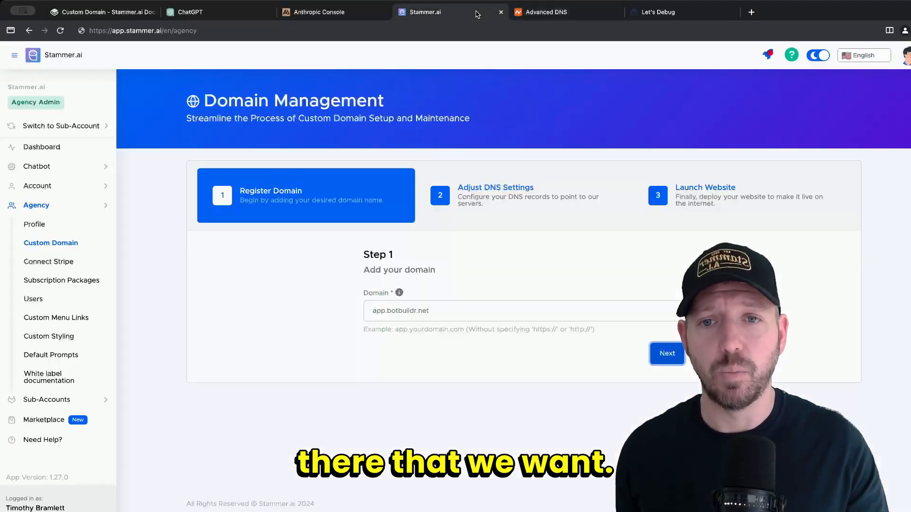
pyautogui.click(376, 312)
pyautogui.press('Right')
pyautogui.press('Right')
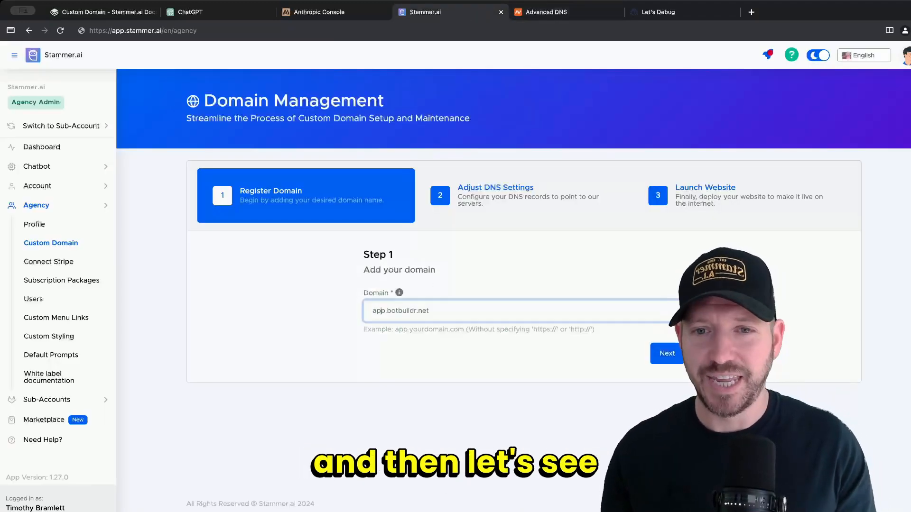
pyautogui.press('BackSpace')
pyautogui.press('BackSpace')
pyautogui.press('BackSpace')
pyautogui.write('ai')
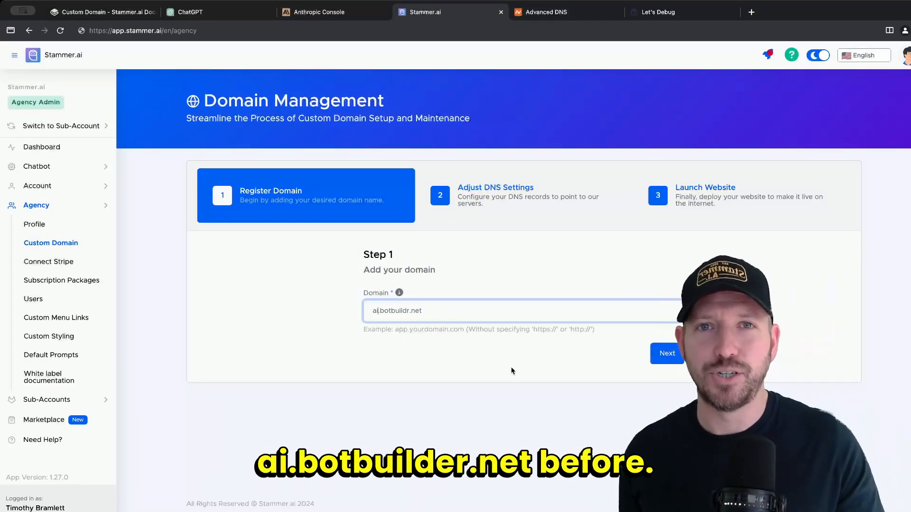
pyautogui.click(668, 356)
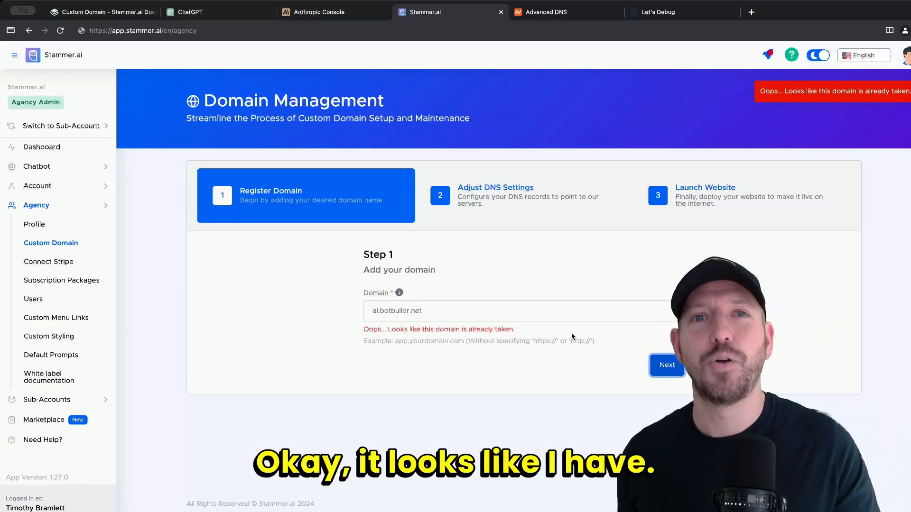
# - Change the custom domain to app4.botbuildr.net, check Namecheap's host records for that subdomain, and submit the domain registration
pyautogui.click(377, 308)
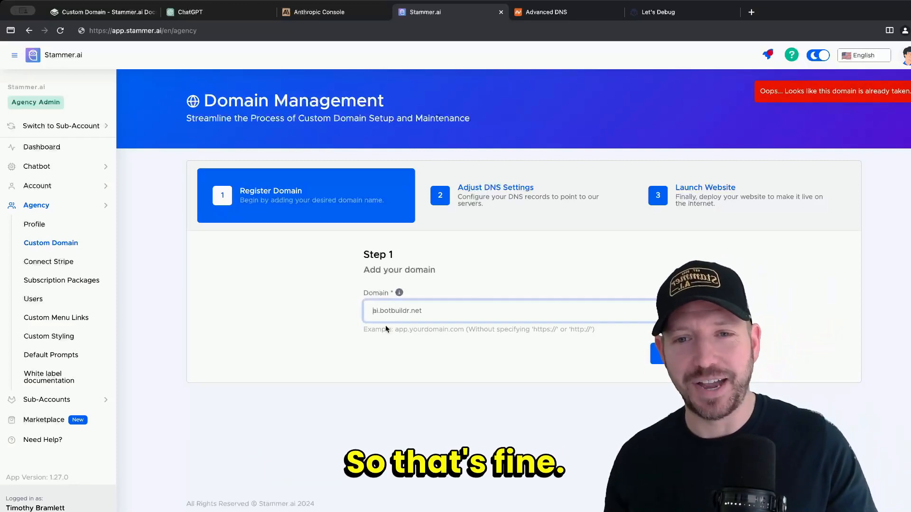
pyautogui.press('BackSpace')
pyautogui.press('BackSpace')
pyautogui.write('app')
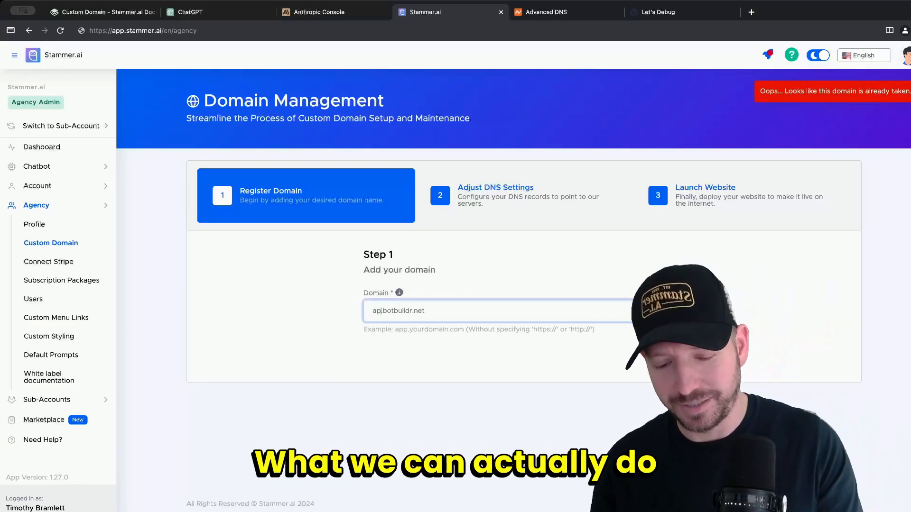
pyautogui.write('4')
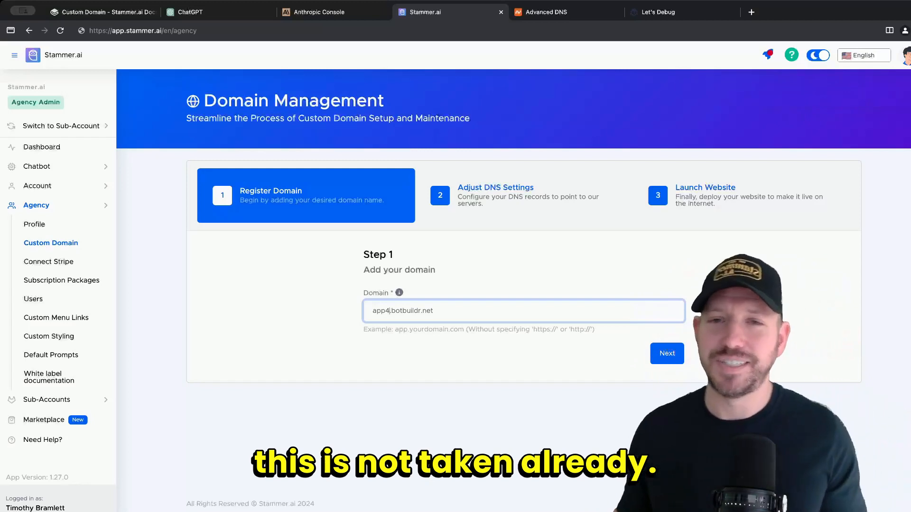
pyautogui.click(573, 14)
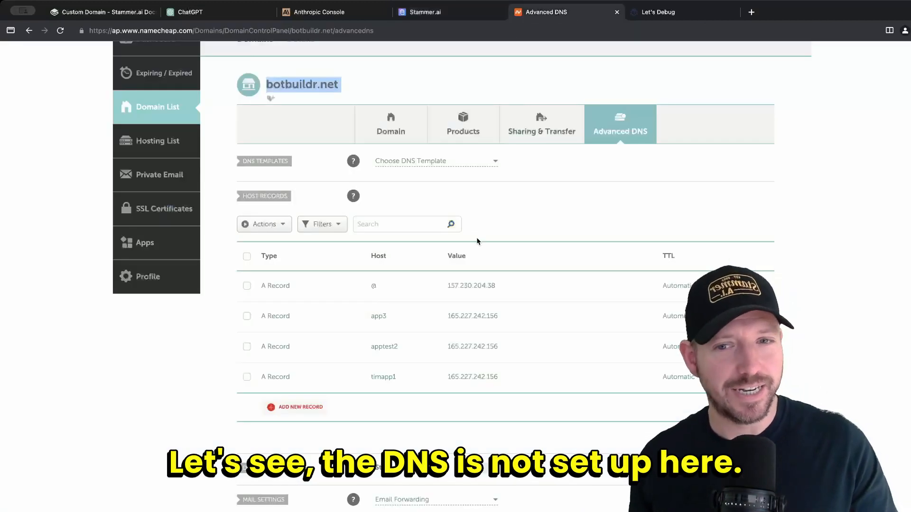
pyautogui.click(456, 12)
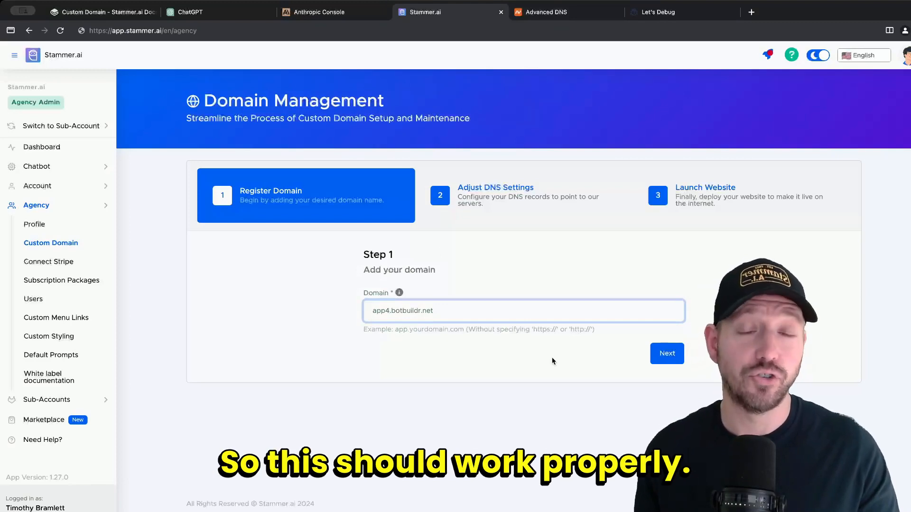
pyautogui.click(667, 354)
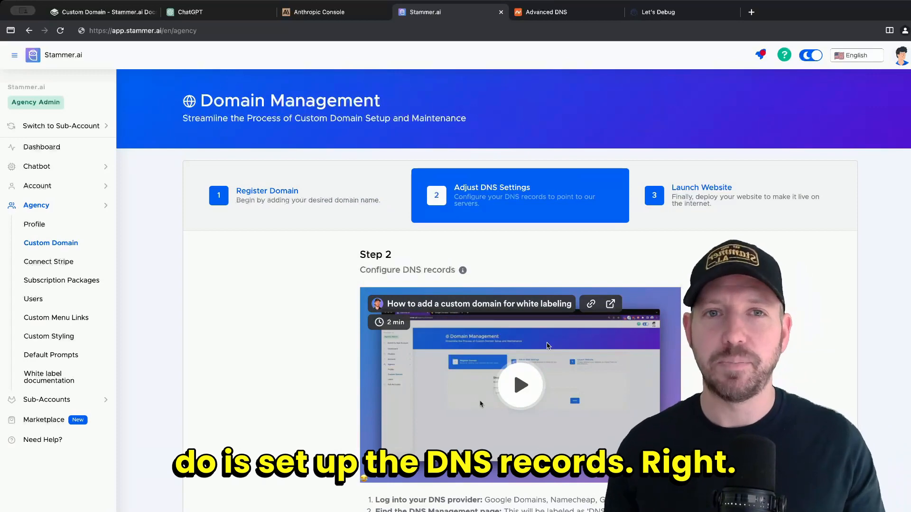
# - Copy the IP address from the DNS instructions and add a new host record of type A Record for botbuildr.net in Namecheap
pyautogui.scroll(-5, 523, 366)
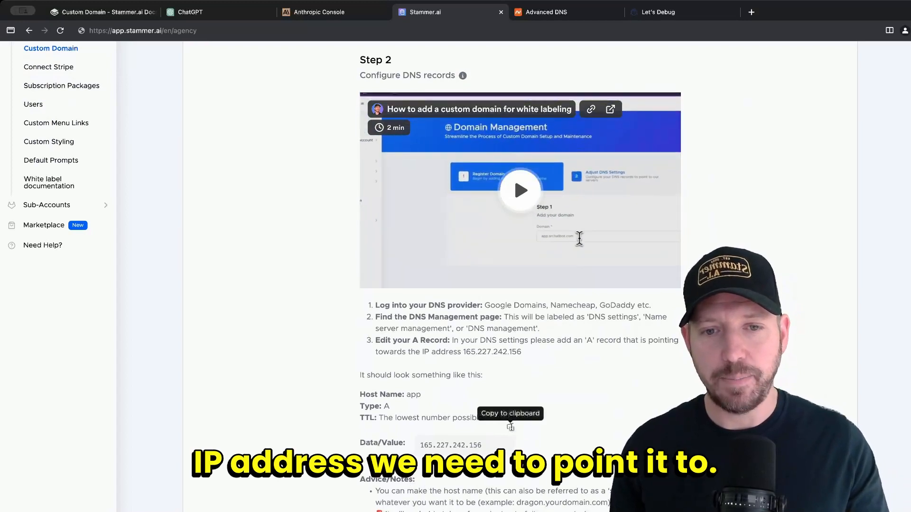
pyautogui.click(510, 428)
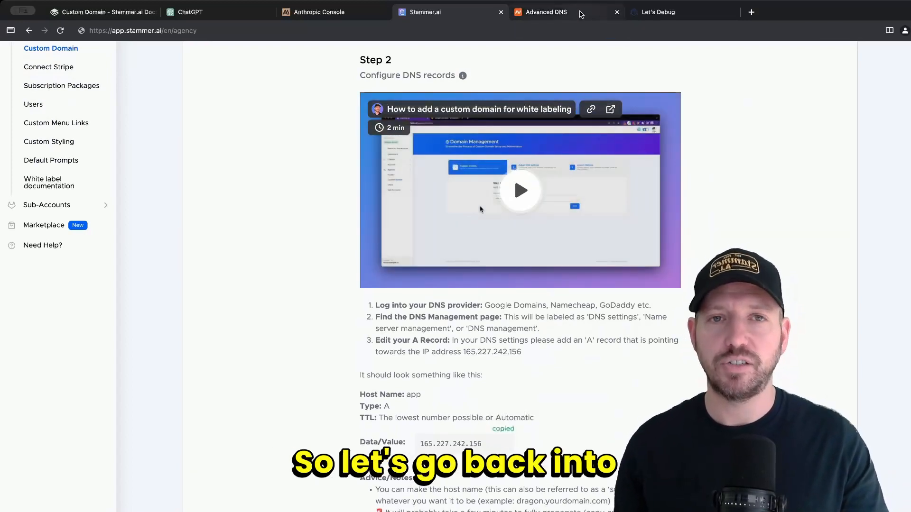
pyautogui.click(581, 15)
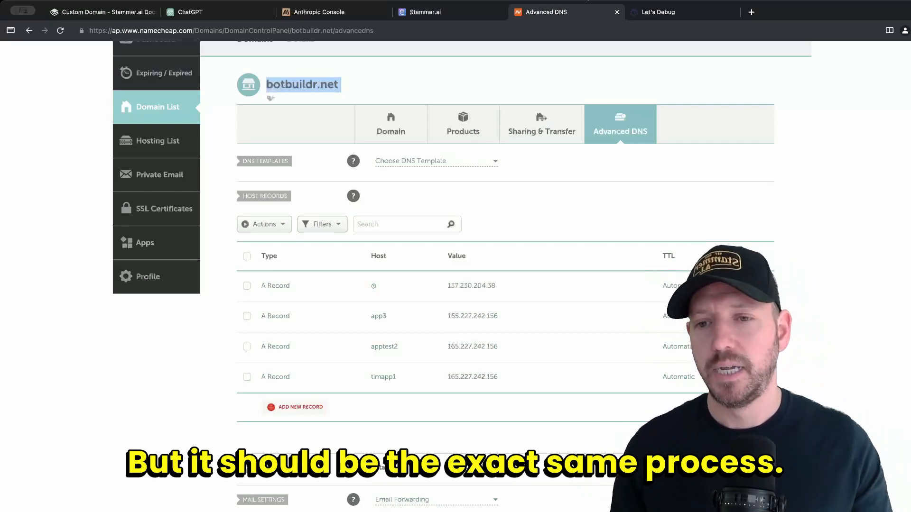
pyautogui.click(308, 408)
pyautogui.scroll(-3, 307, 413)
pyautogui.click(311, 179)
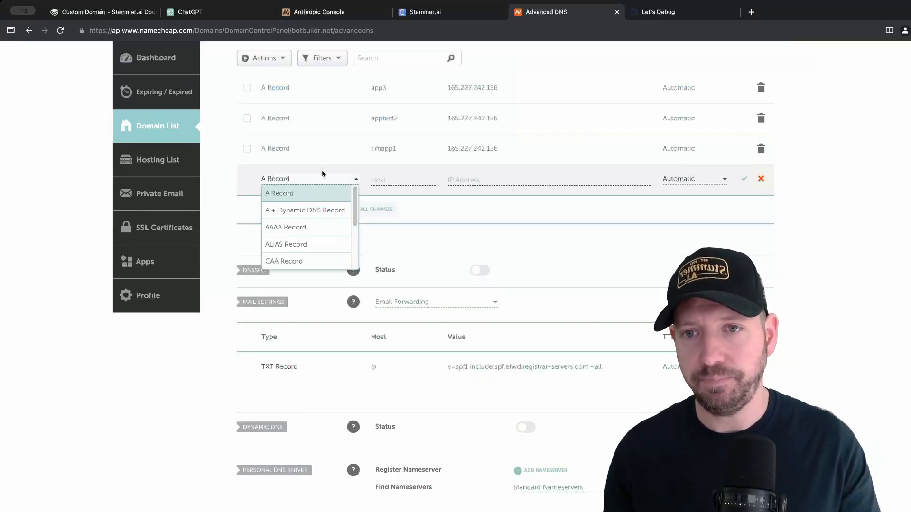
pyautogui.click(313, 195)
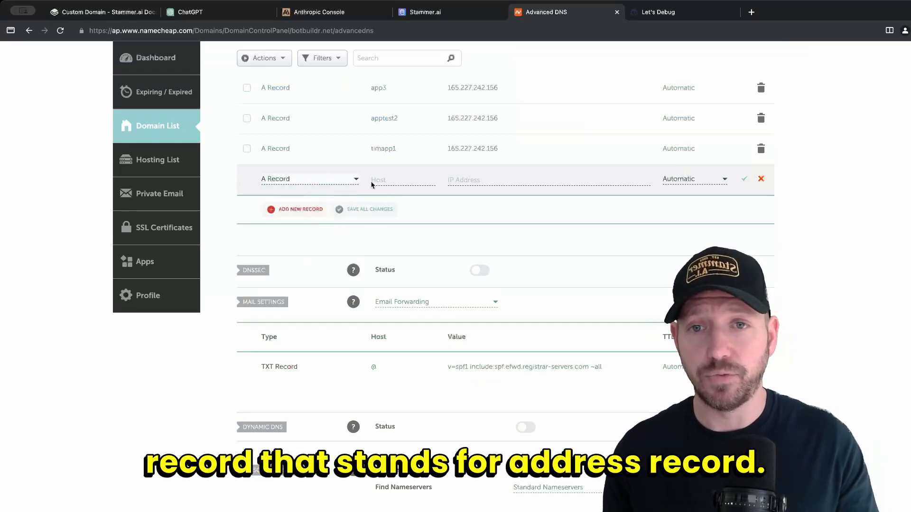
# - Set the new record's host to app4 and its IP address to 165.227.242.156, and save the record
pyautogui.click(383, 179)
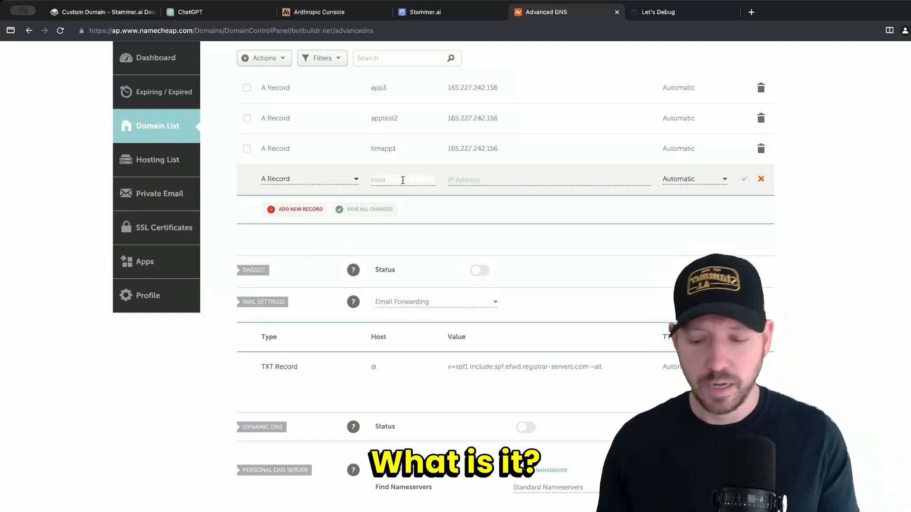
pyautogui.write('app')
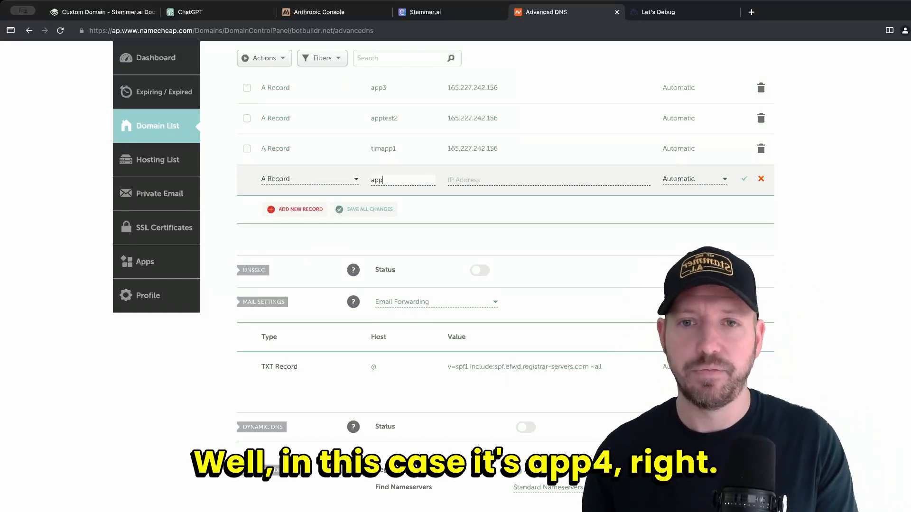
pyautogui.write('4')
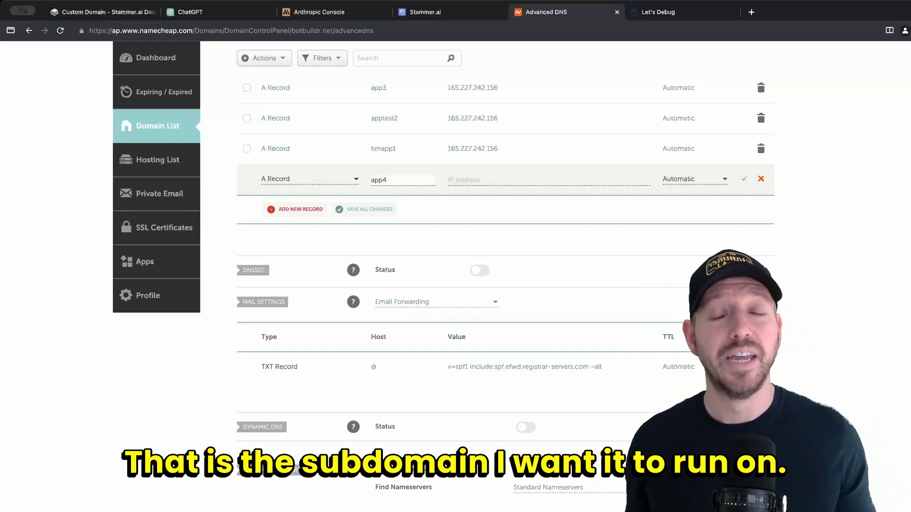
pyautogui.click(488, 181)
pyautogui.press('super+v')
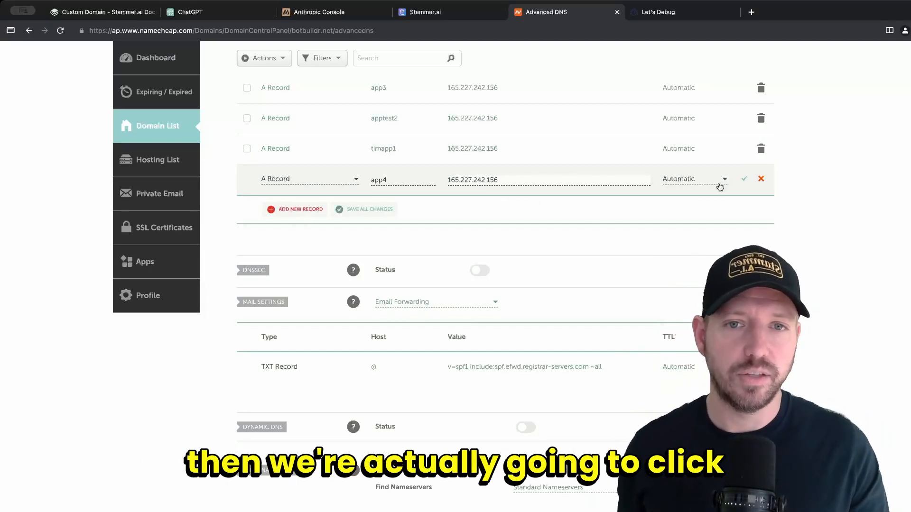
pyautogui.click(745, 178)
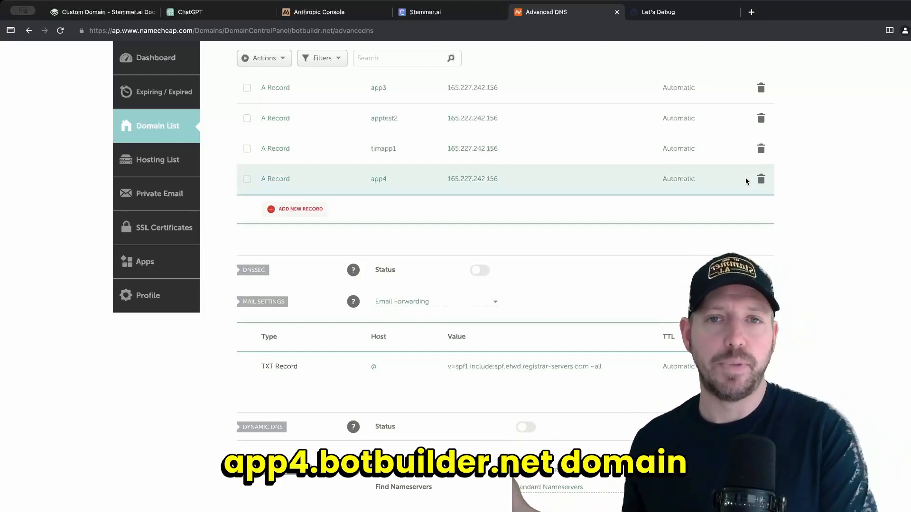
pyautogui.scroll(4, 472, 271)
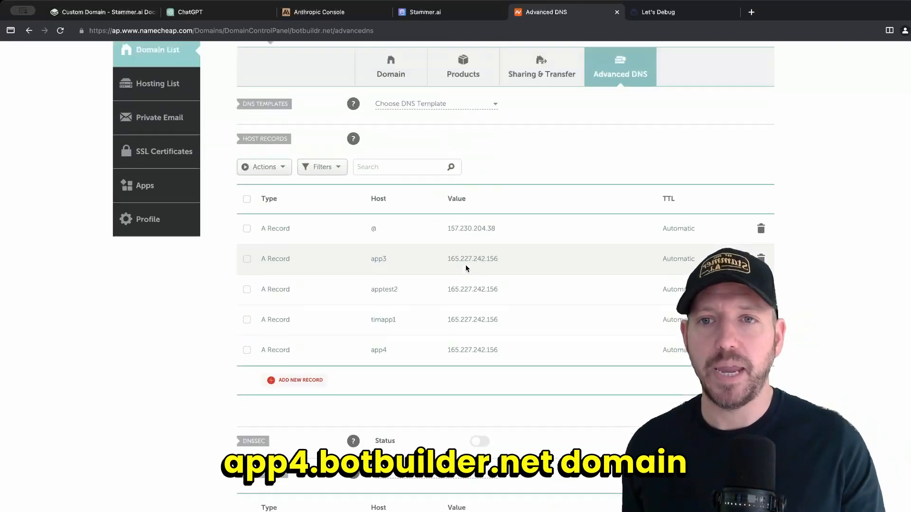
pyautogui.scroll(1, 466, 268)
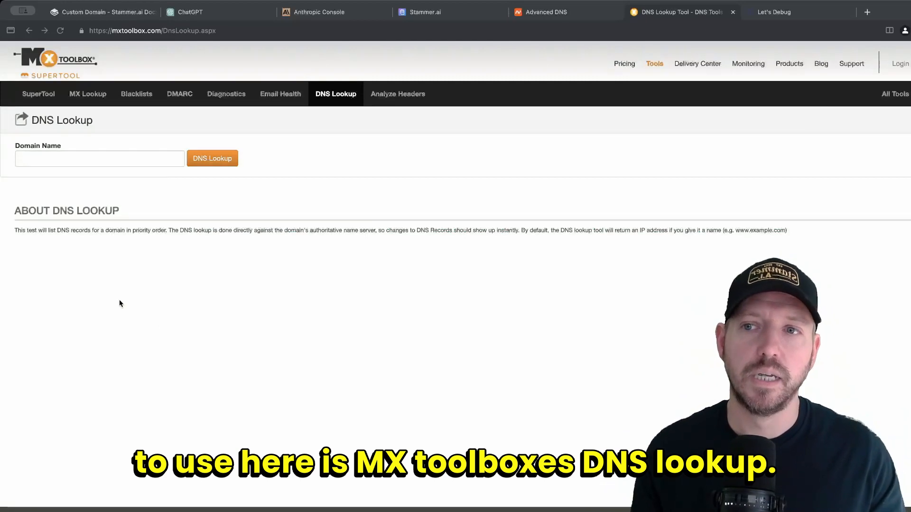
# - Run a DNS lookup for app4.botbuildr.net in MxToolbox
pyautogui.click(59, 159)
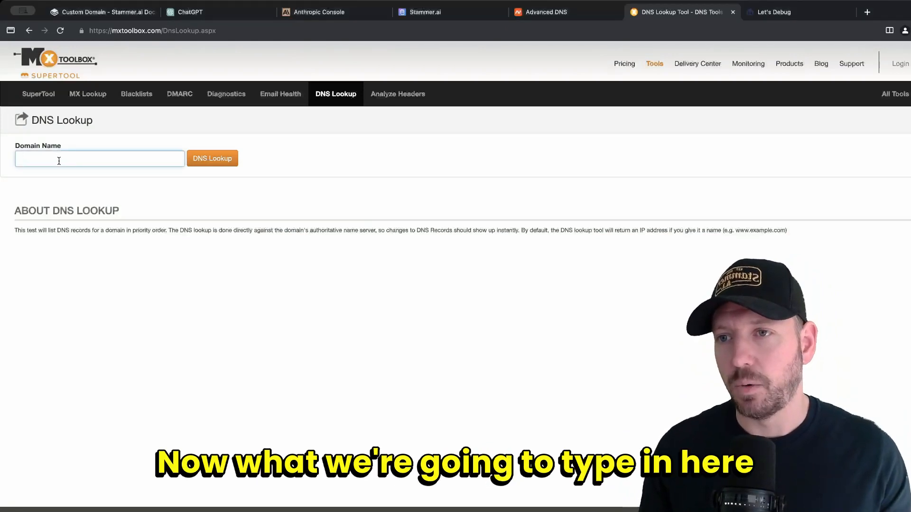
pyautogui.write('app4.')
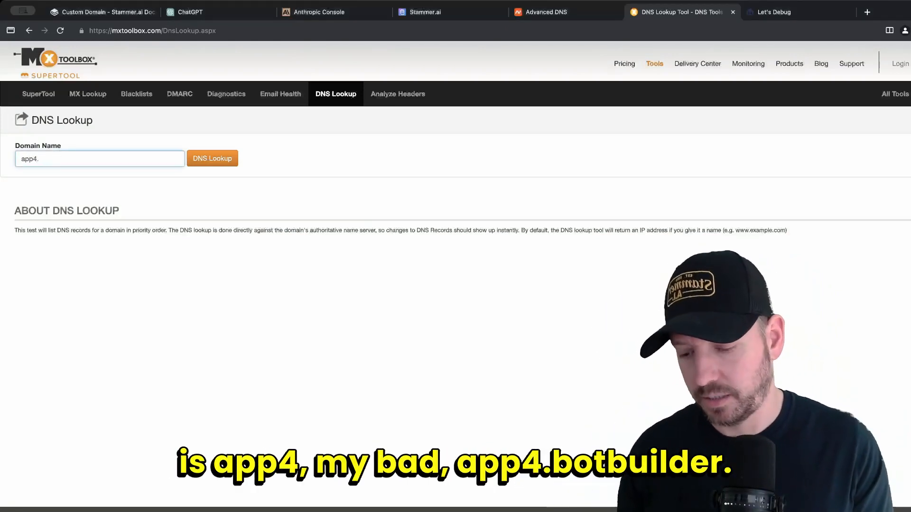
pyautogui.press('super+v')
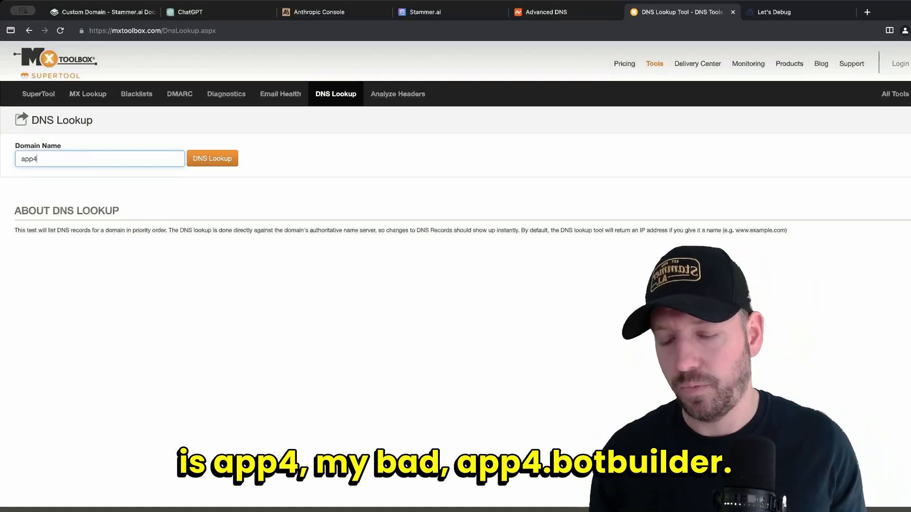
pyautogui.write('.botbuildr.net')
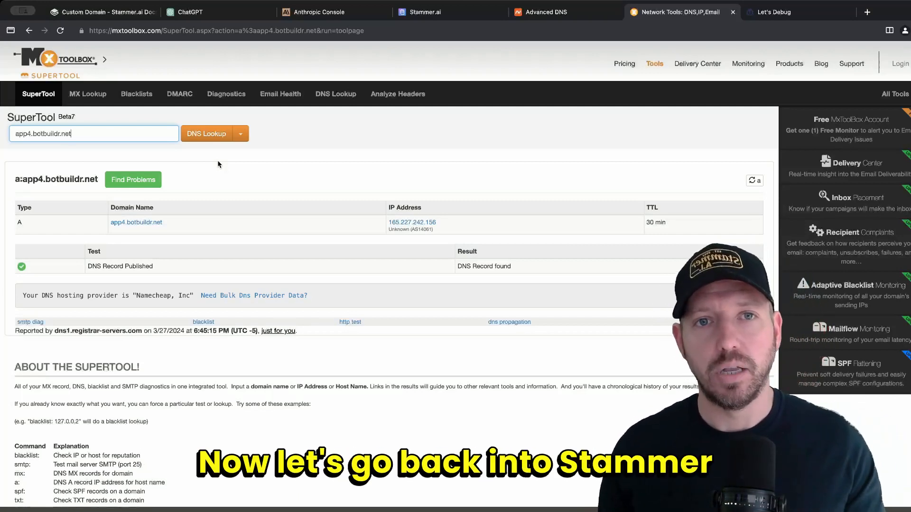
# - Return to Stammer.ai and review the Step 2 DNS instructions, including the Namecheap and Google record examples
pyautogui.hotkey('ctrl', 'shift', 'Tab')
pyautogui.hotkey('ctrl', 'shift', 'Tab')
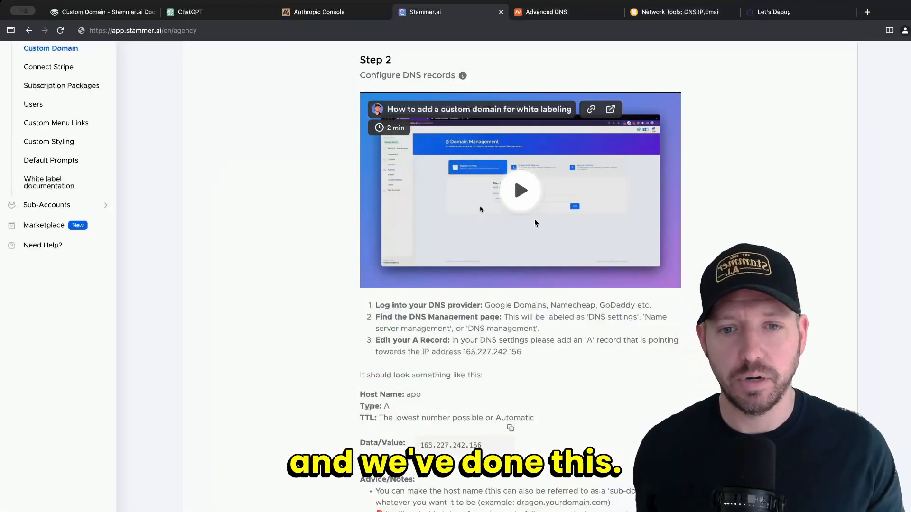
pyautogui.scroll(-5, 426, 385)
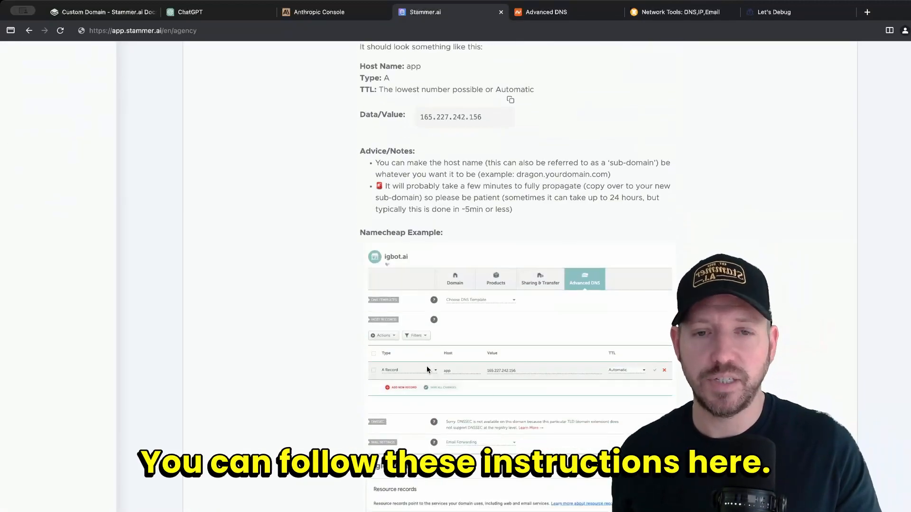
pyautogui.scroll(7, 469, 248)
pyautogui.scroll(-6, 469, 247)
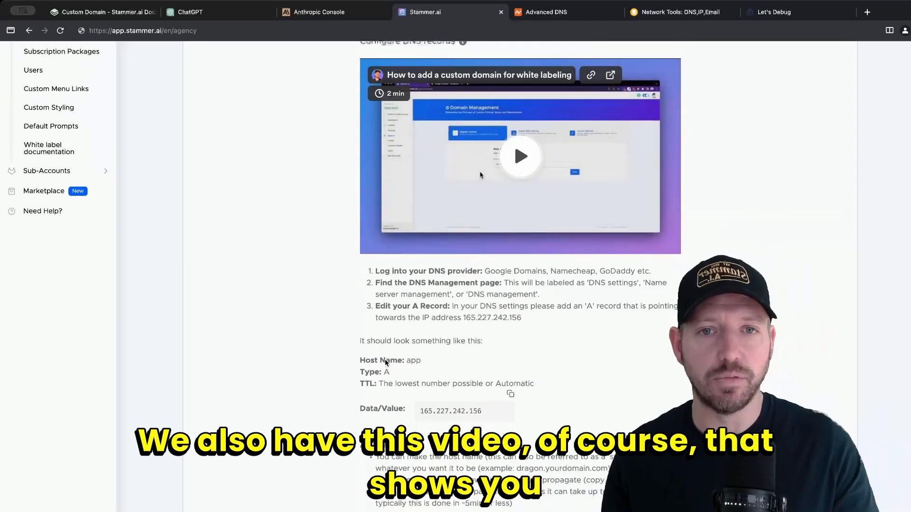
pyautogui.scroll(-5, 398, 365)
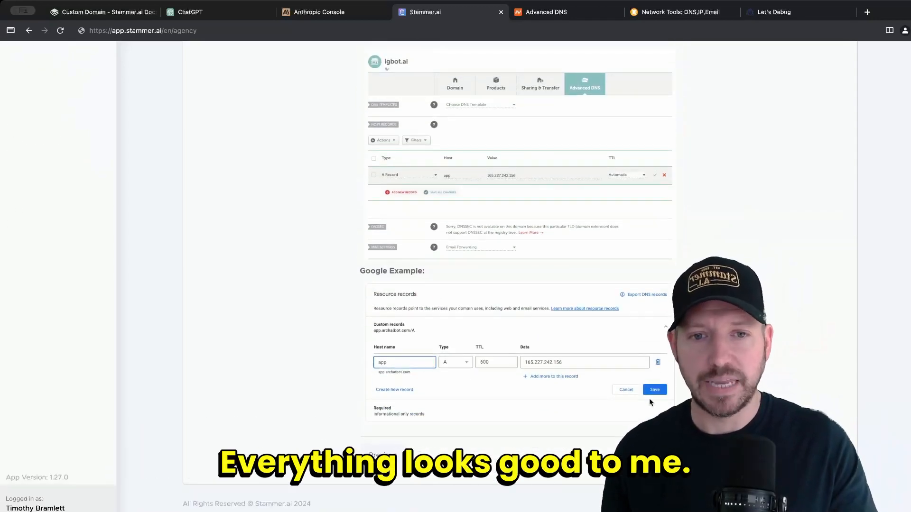
pyautogui.scroll(3, 587, 338)
pyautogui.scroll(-3, 587, 338)
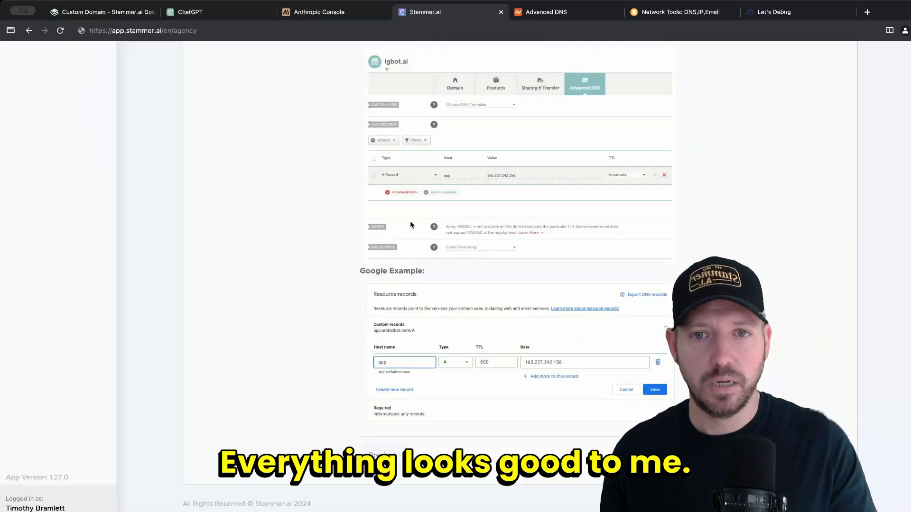
# - Continue to the Launch Website stage and verify the DNS, rechecking the app4.botbuildr.net lookup in MxToolbox
pyautogui.click(661, 455)
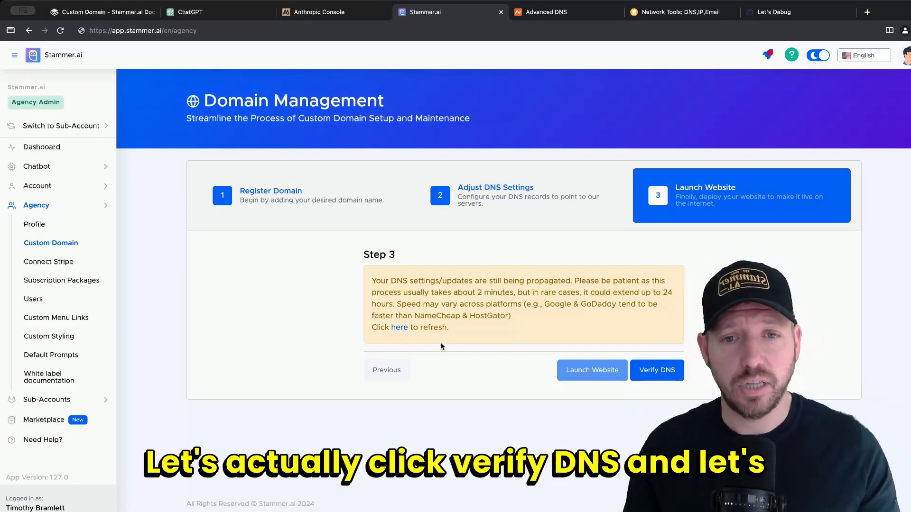
pyautogui.click(674, 375)
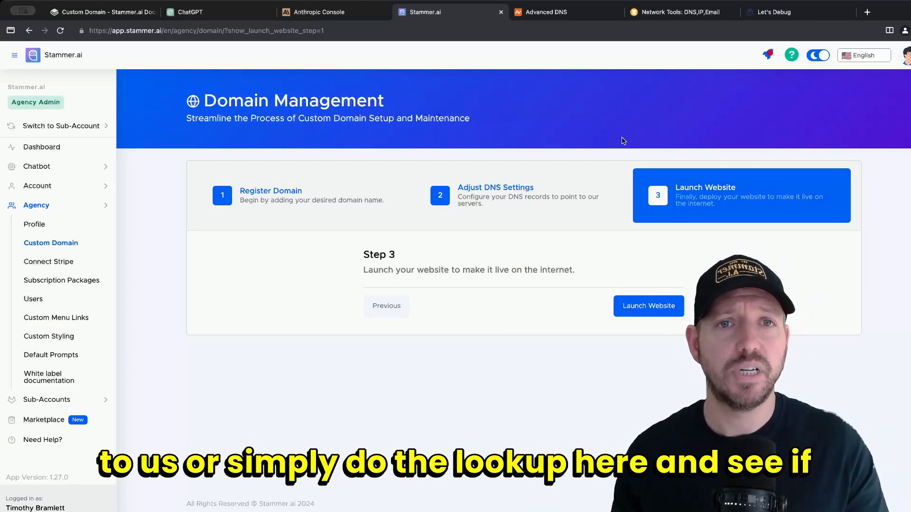
pyautogui.click(682, 14)
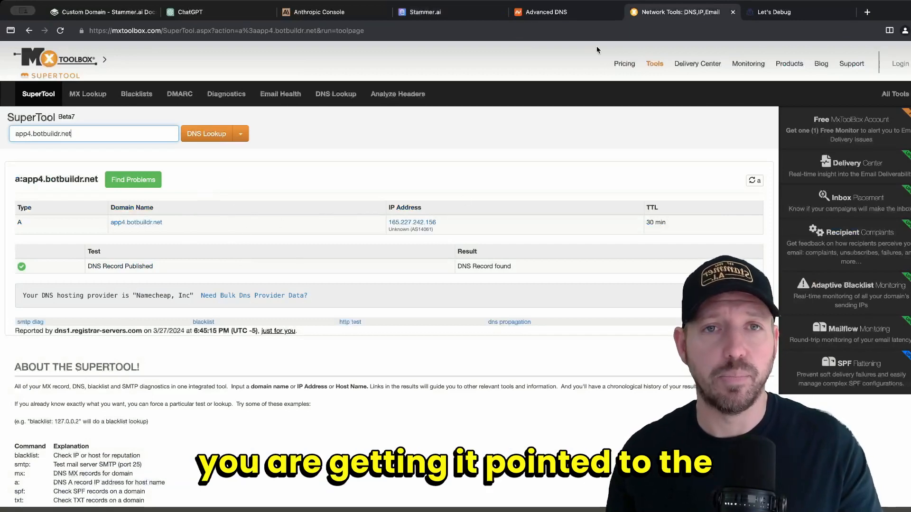
# - Launch the website from Stammer.ai's Domain Management page and refresh the launch status
pyautogui.click(424, 11)
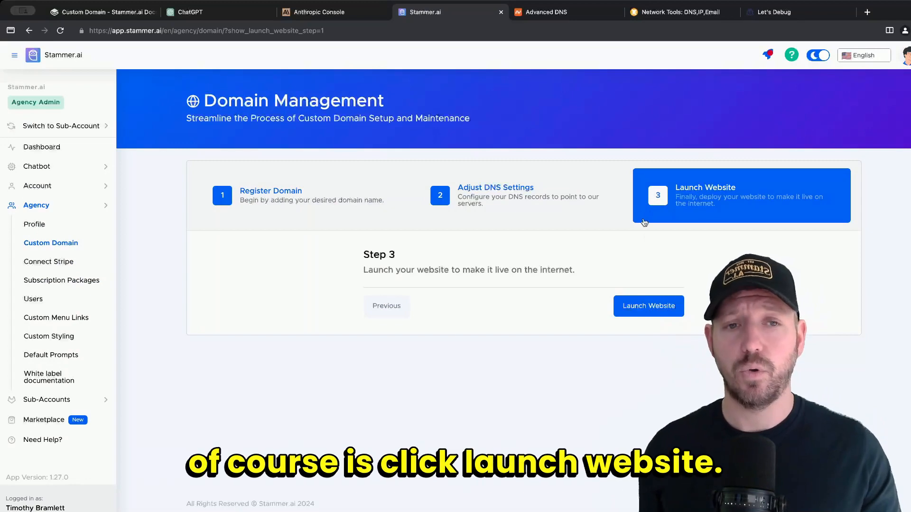
pyautogui.click(648, 307)
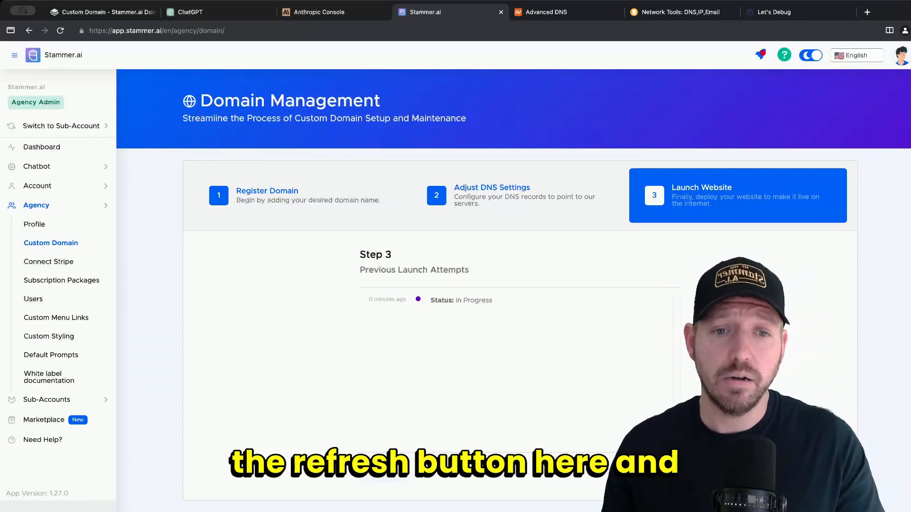
pyautogui.click(655, 471)
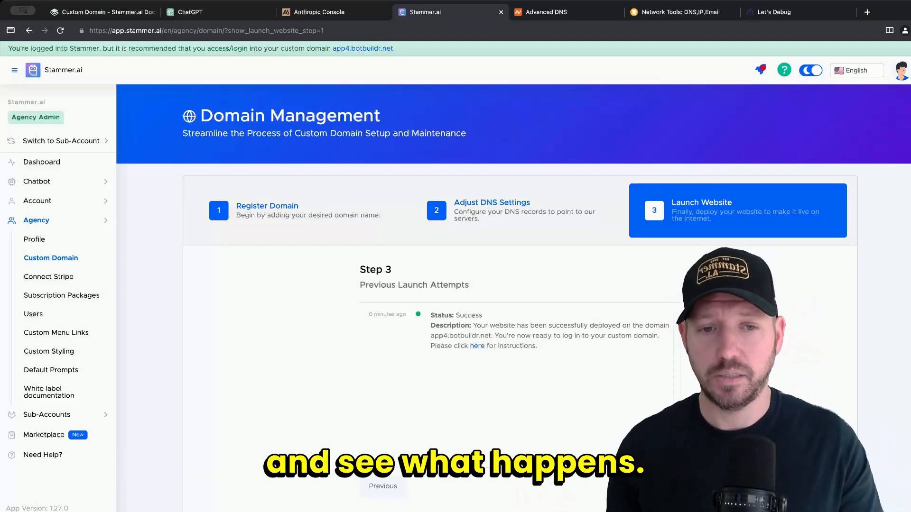
# - Open the custom domain login instructions and follow their link to app4.botbuildr.net
pyautogui.click(476, 346)
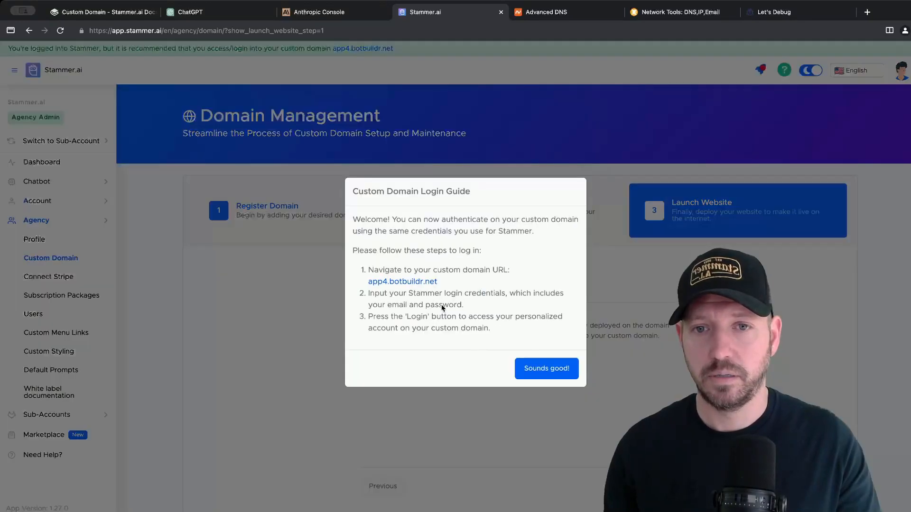
pyautogui.click(422, 283)
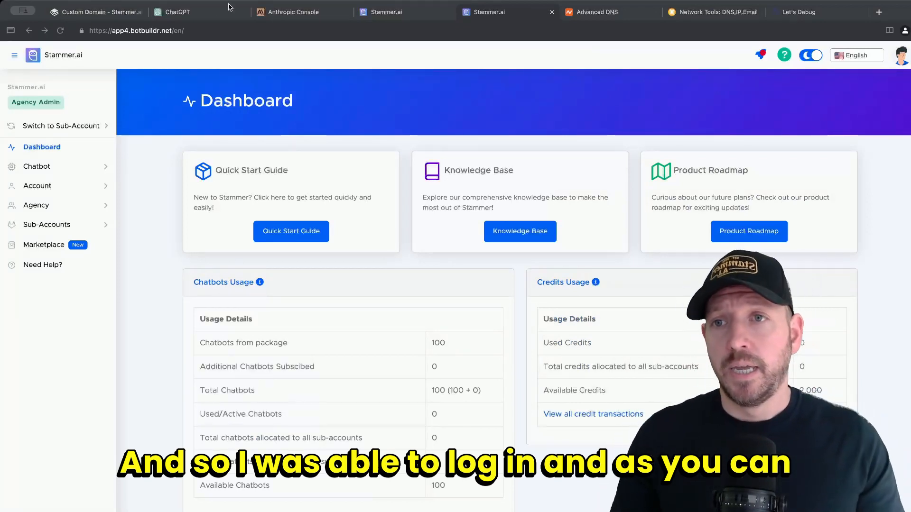
pyautogui.click(184, 31)
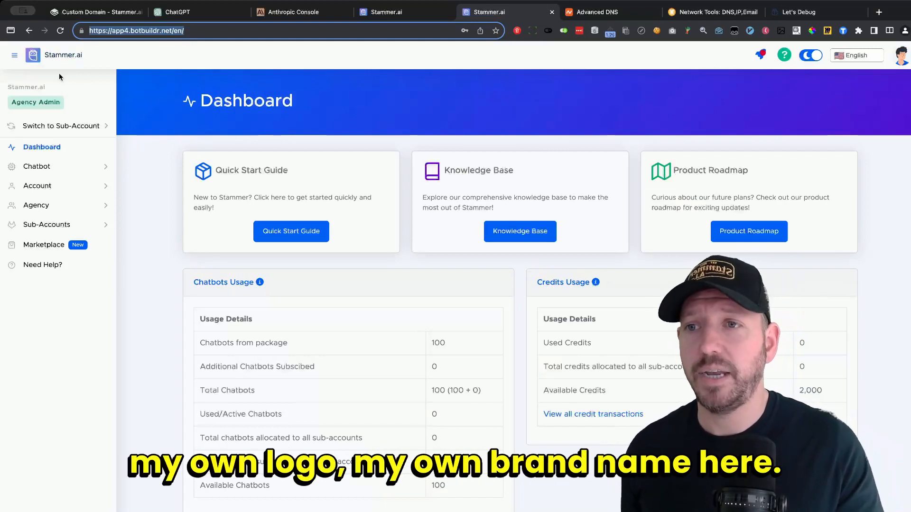
# - Expand the Agency section of the white-label site's navigation
pyautogui.click(53, 203)
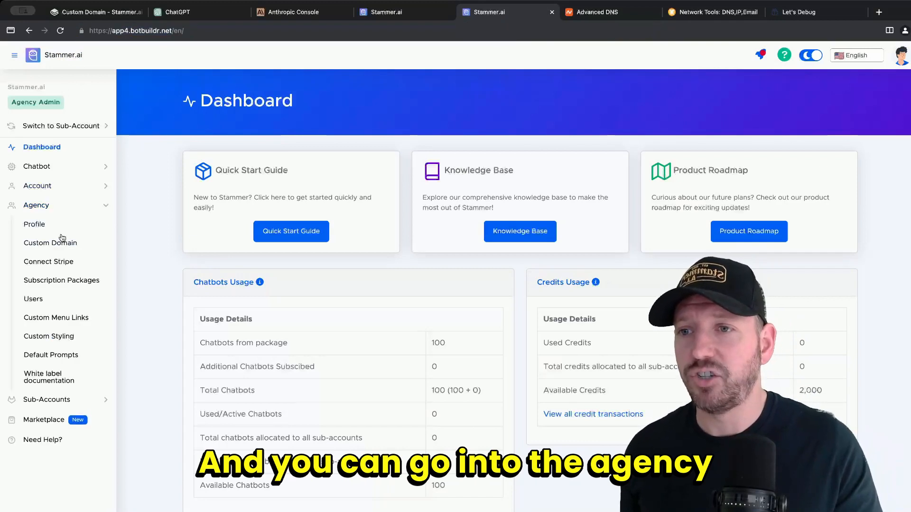